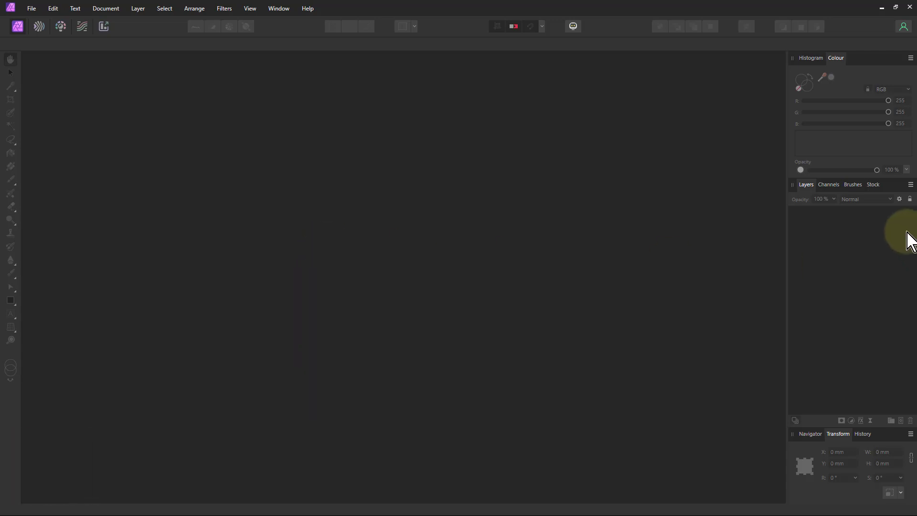
# - Open the teal mountain-lake photo from a Pexels 'mountains' stock search as a new 4244 × 5304 px document
pyautogui.click(877, 185)
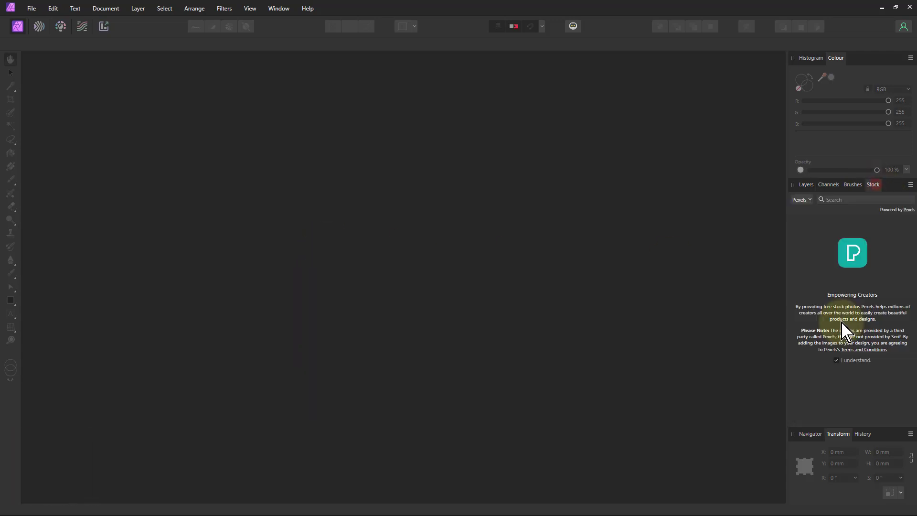
pyautogui.click(836, 200)
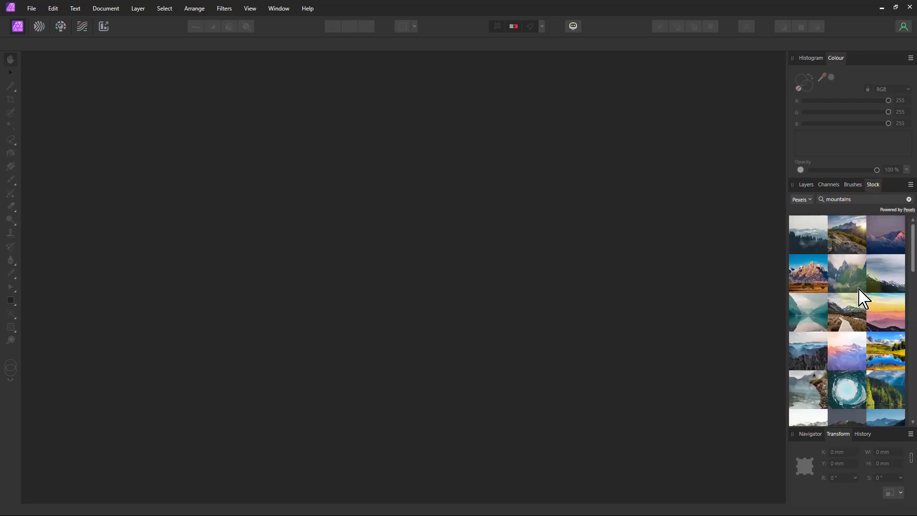
pyautogui.moveTo(813, 316); pyautogui.dragTo(510, 275)
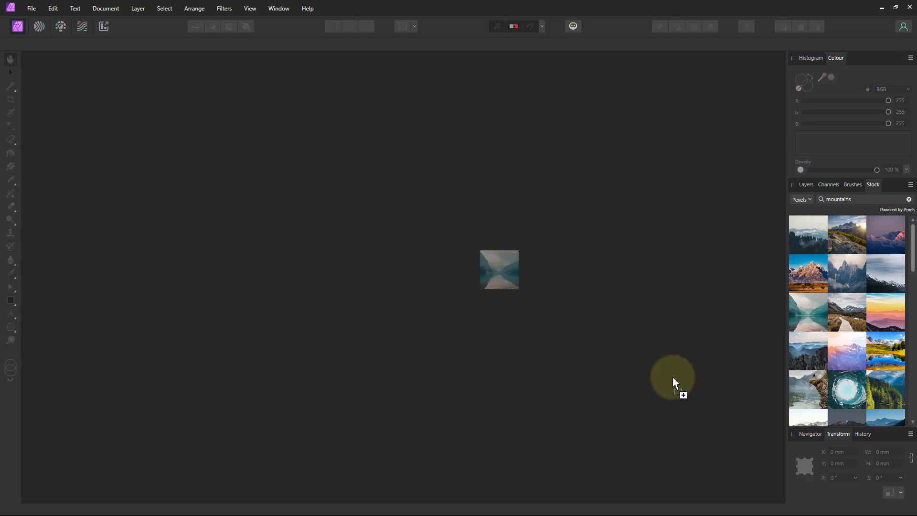
pyautogui.moveTo(673, 331); pyautogui.dragTo(664, 303)
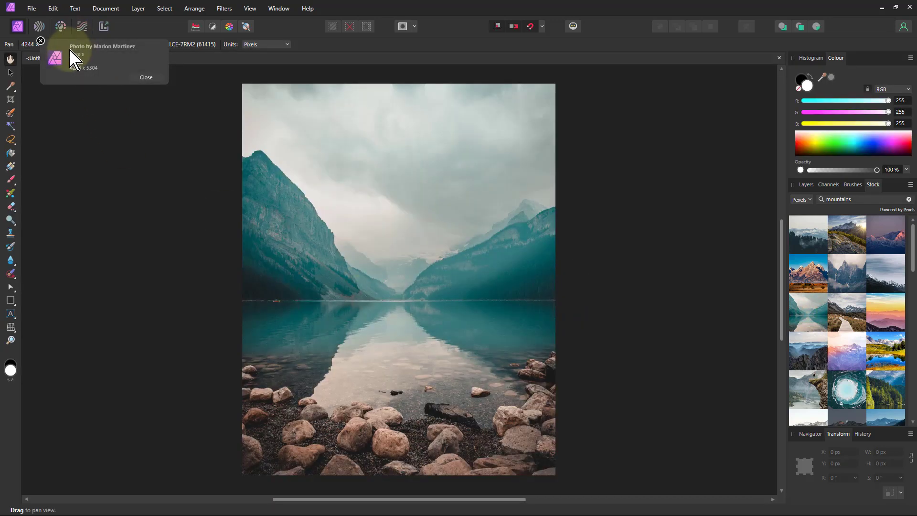
pyautogui.click(146, 77)
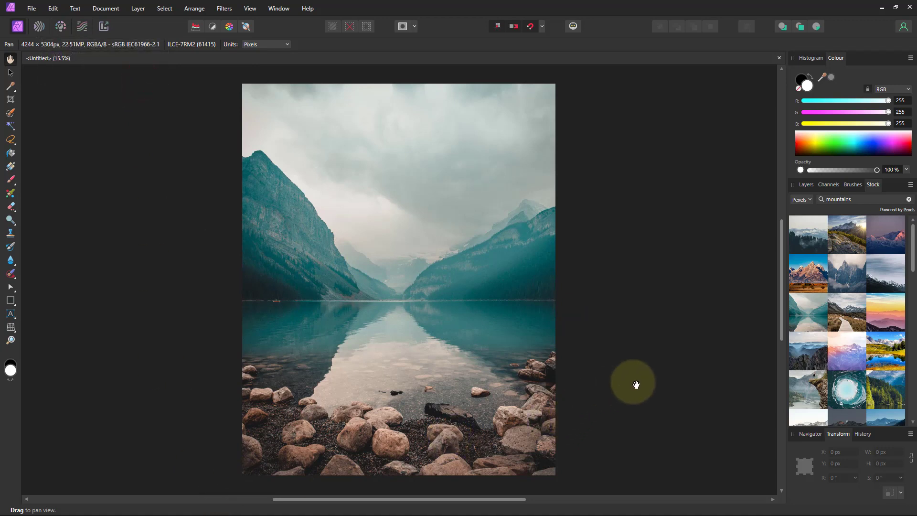
# - Add a Recolour adjustment above the Background layer and set its hue to 216.7° to tint it blue
pyautogui.click(807, 185)
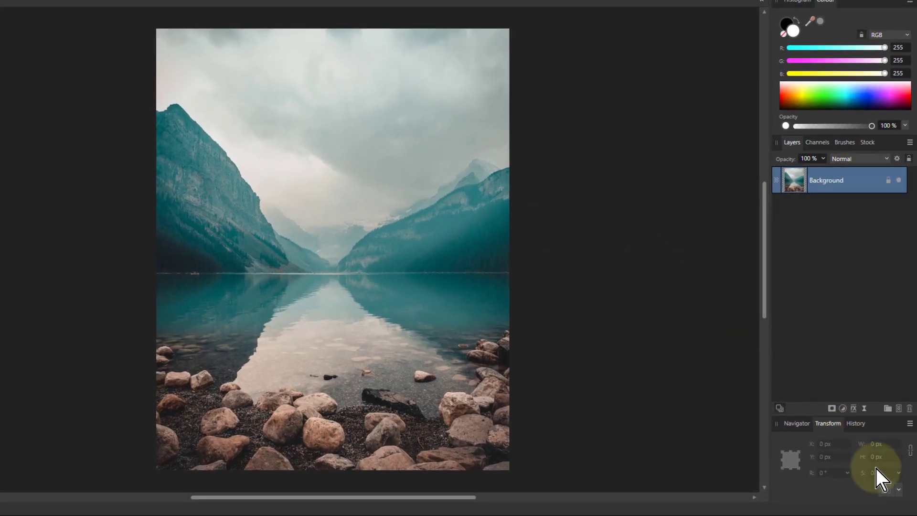
pyautogui.click(843, 409)
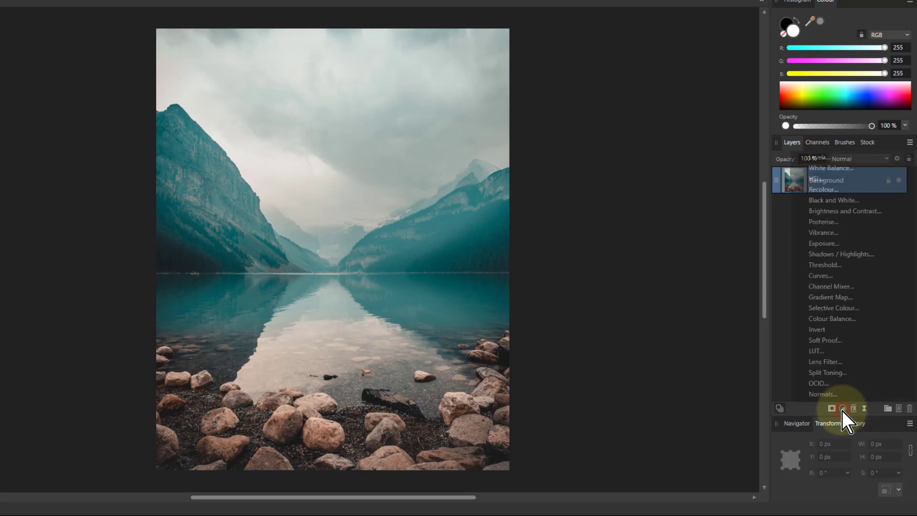
pyautogui.click(822, 190)
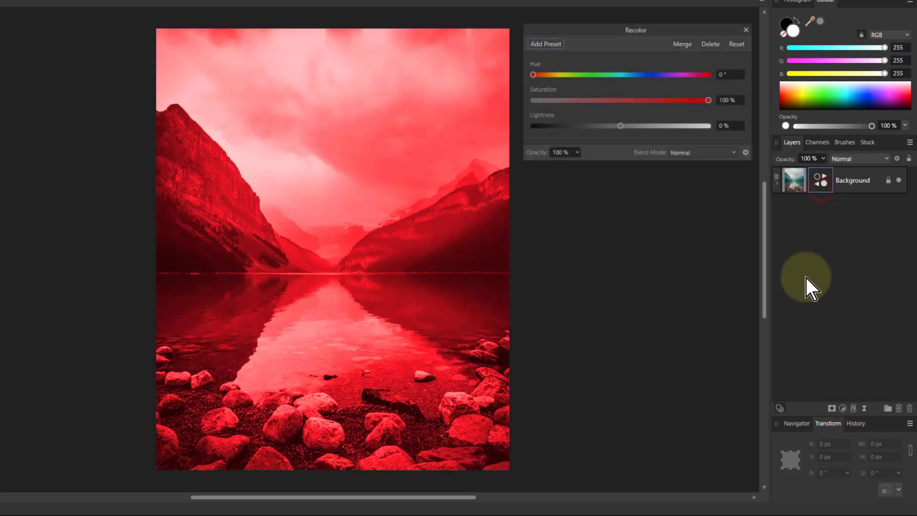
pyautogui.click(777, 182)
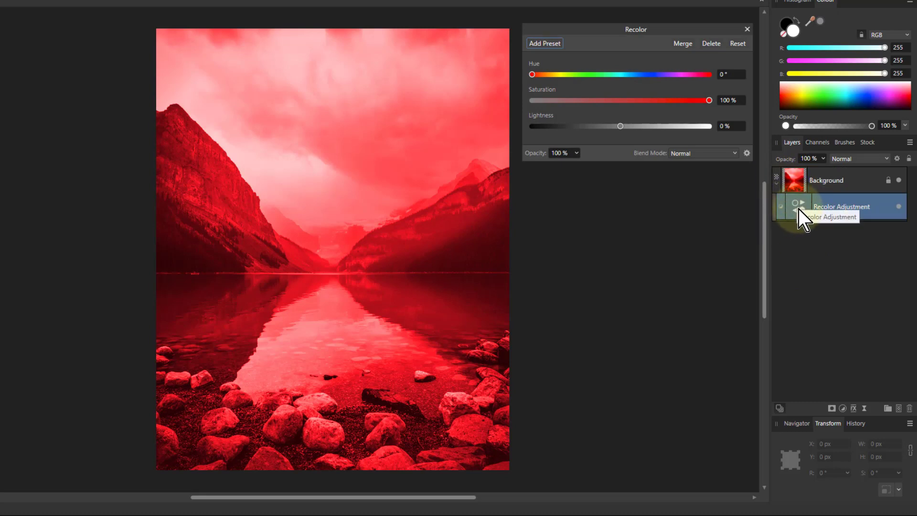
pyautogui.moveTo(799, 208); pyautogui.dragTo(798, 158)
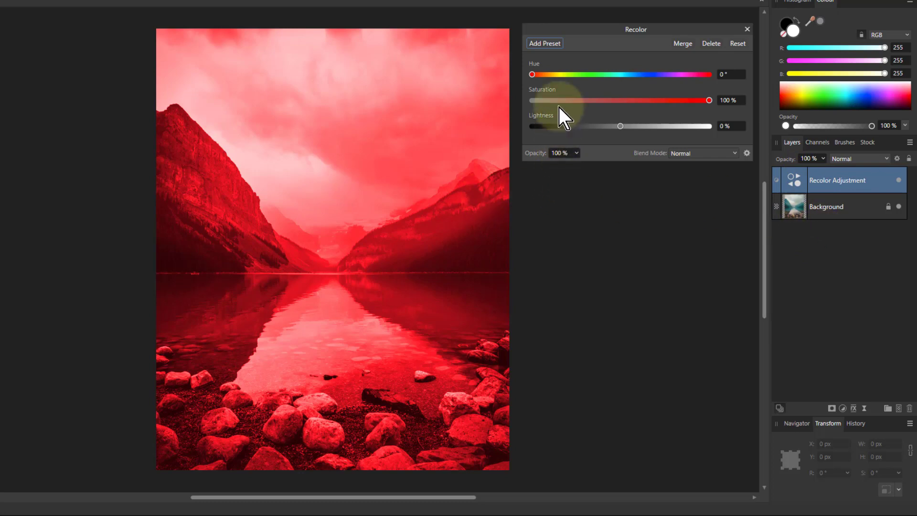
pyautogui.moveTo(532, 75); pyautogui.dragTo(639, 79)
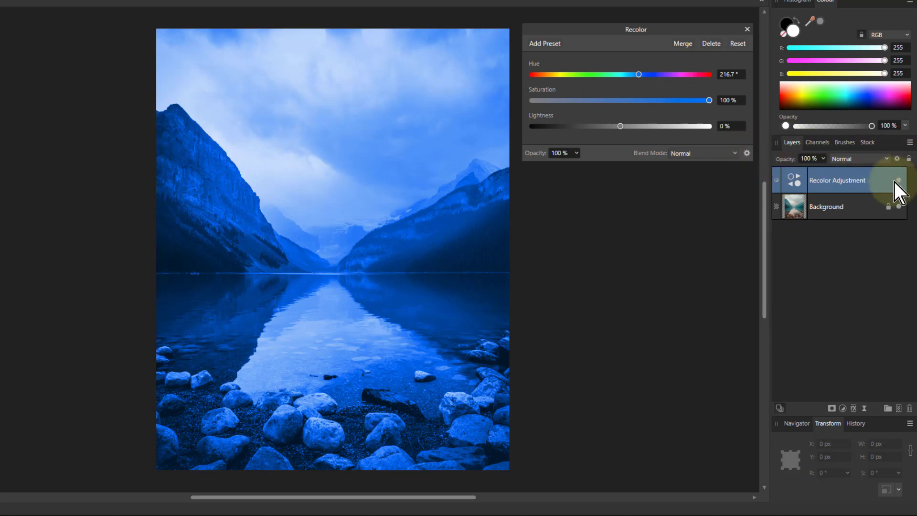
# - In the Recolour's Blend Options, drop the underlying composition range's top-right node to 0%
pyautogui.click(898, 160)
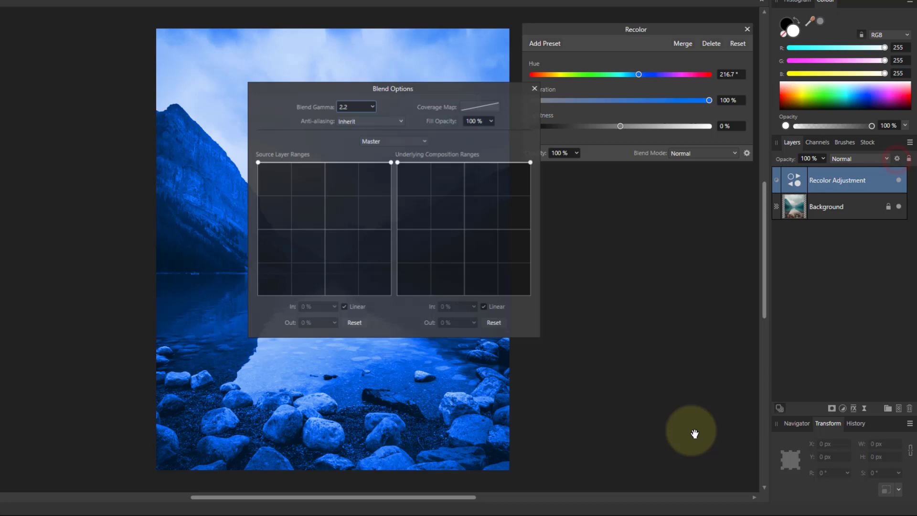
pyautogui.moveTo(326, 86); pyautogui.dragTo(607, 236)
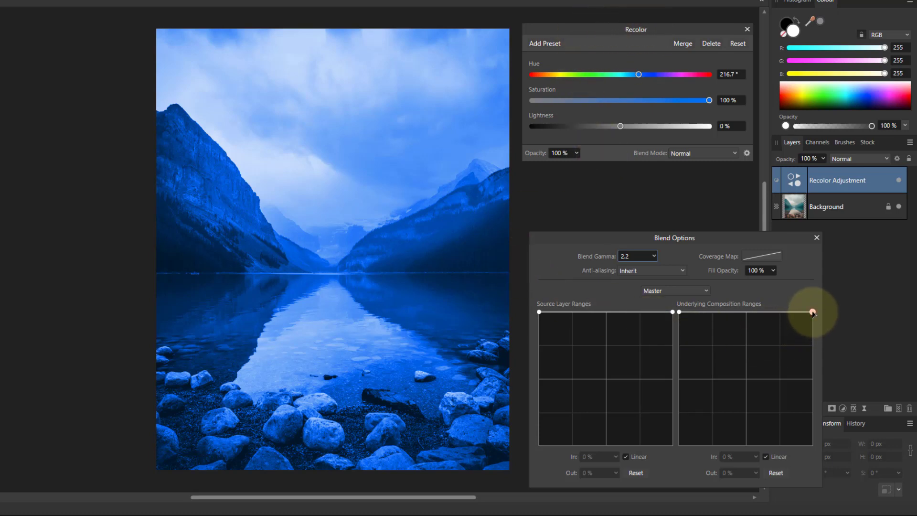
pyautogui.moveTo(813, 313); pyautogui.dragTo(830, 463)
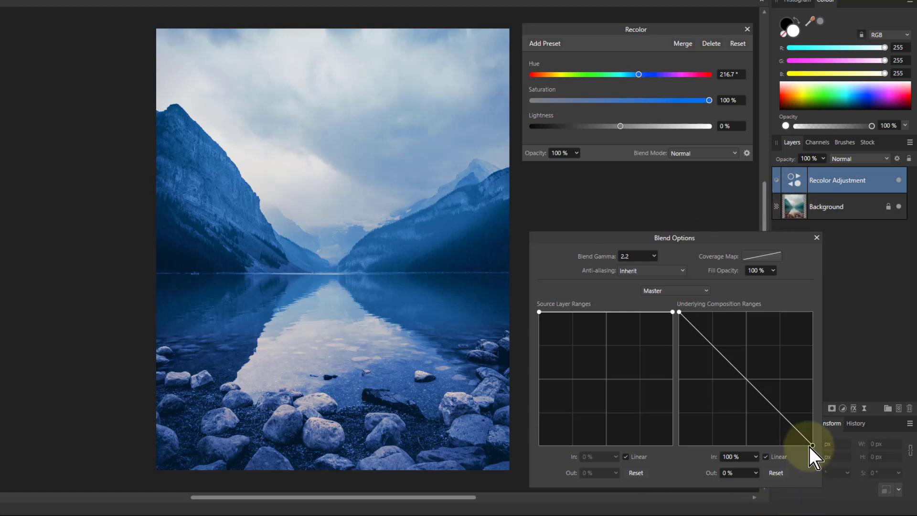
pyautogui.moveTo(811, 446)
pyautogui.mouseDown()
pyautogui.moveTo(789, 455)
pyautogui.moveTo(838, 452)
pyautogui.moveTo(750, 452)
pyautogui.moveTo(825, 453)
pyautogui.mouseUp()
pyautogui.moveTo(810, 449)
pyautogui.mouseDown()
pyautogui.moveTo(802, 449)
pyautogui.moveTo(822, 448)
pyautogui.mouseUp()
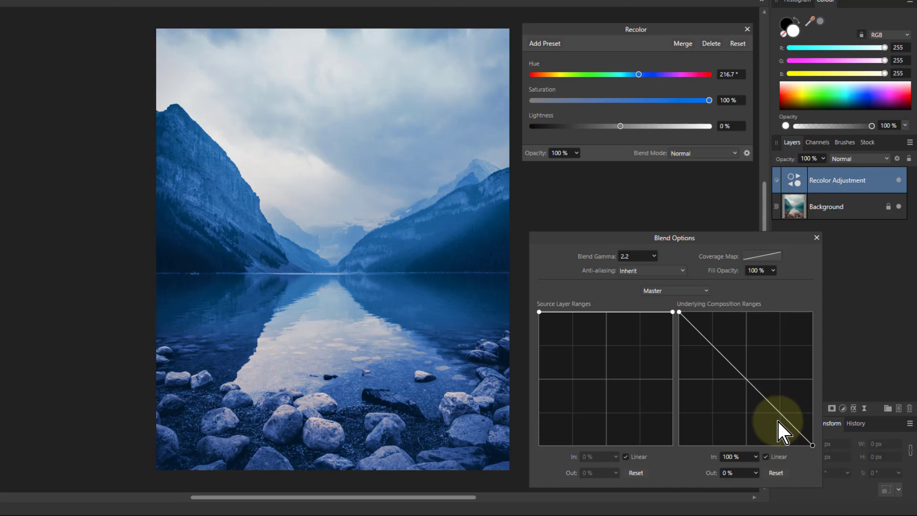
pyautogui.click(744, 383)
pyautogui.moveTo(740, 385); pyautogui.dragTo(717, 403)
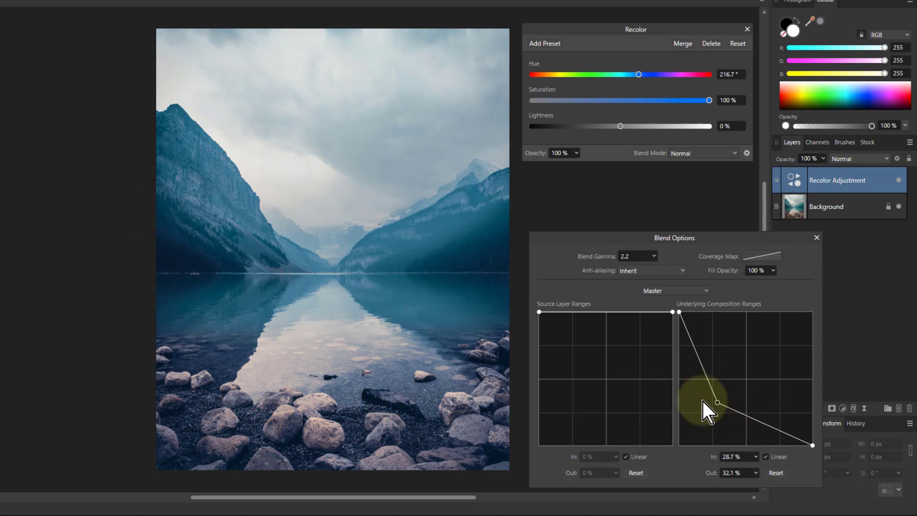
pyautogui.moveTo(718, 404); pyautogui.dragTo(752, 463)
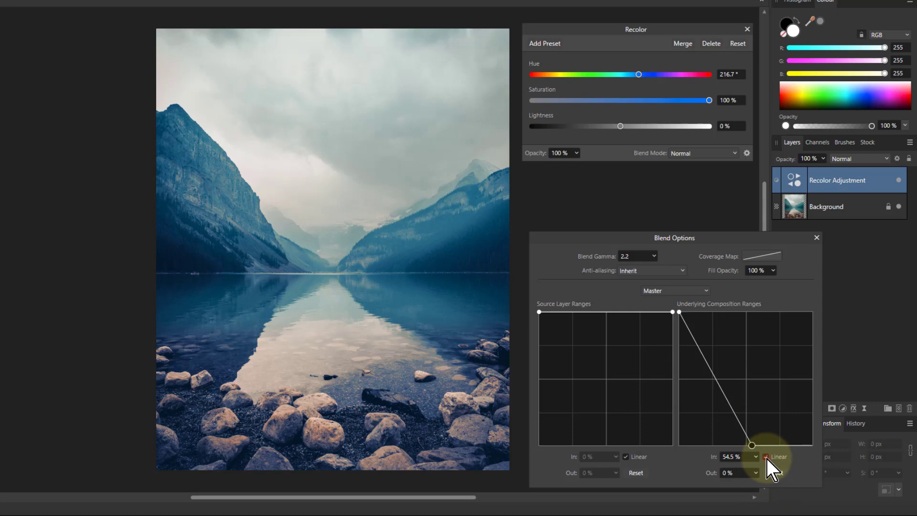
pyautogui.click(766, 456)
pyautogui.click(695, 341)
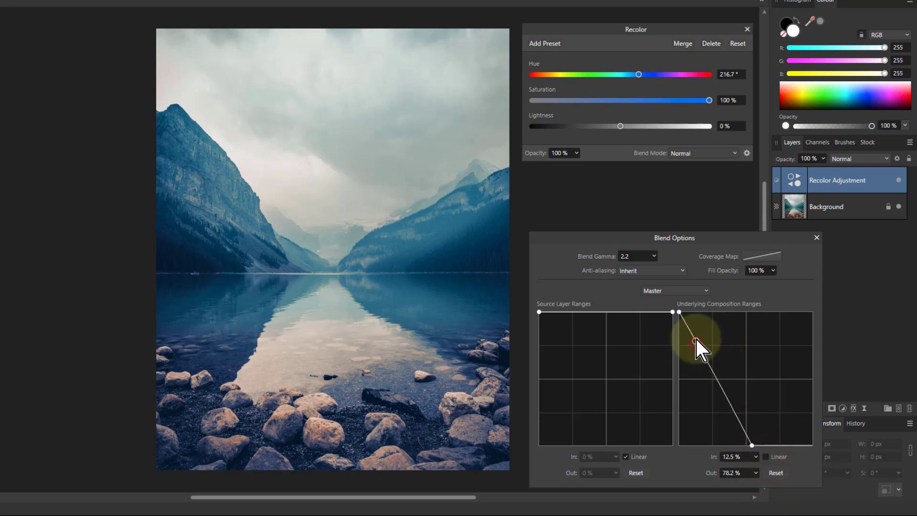
pyautogui.moveTo(695, 341); pyautogui.dragTo(701, 333)
pyautogui.moveTo(733, 421)
pyautogui.mouseDown()
pyautogui.moveTo(741, 421)
pyautogui.moveTo(735, 431)
pyautogui.mouseUp()
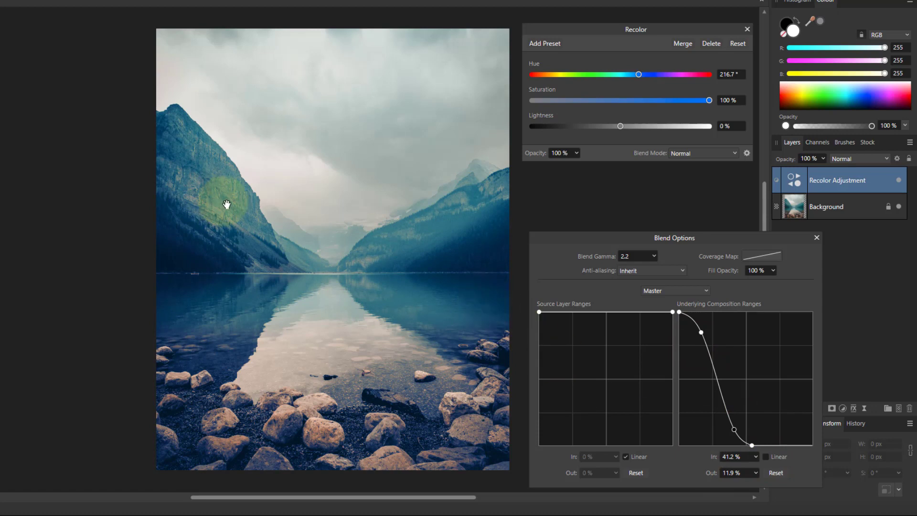
pyautogui.moveTo(752, 446); pyautogui.dragTo(813, 445)
pyautogui.moveTo(712, 339); pyautogui.dragTo(701, 333)
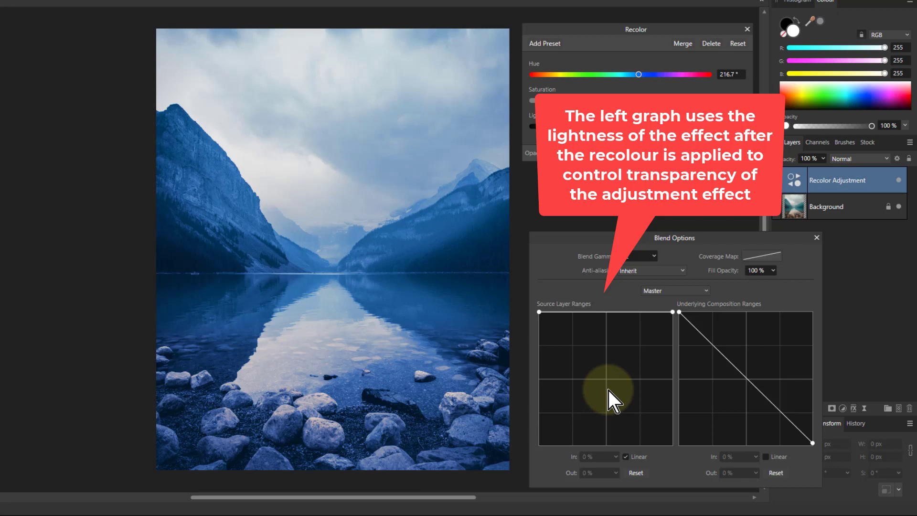
# - Drop the source layer range's top-right node to 0% and shape a non-linear S-curve through 17% in, 85.5% out
pyautogui.click(672, 312)
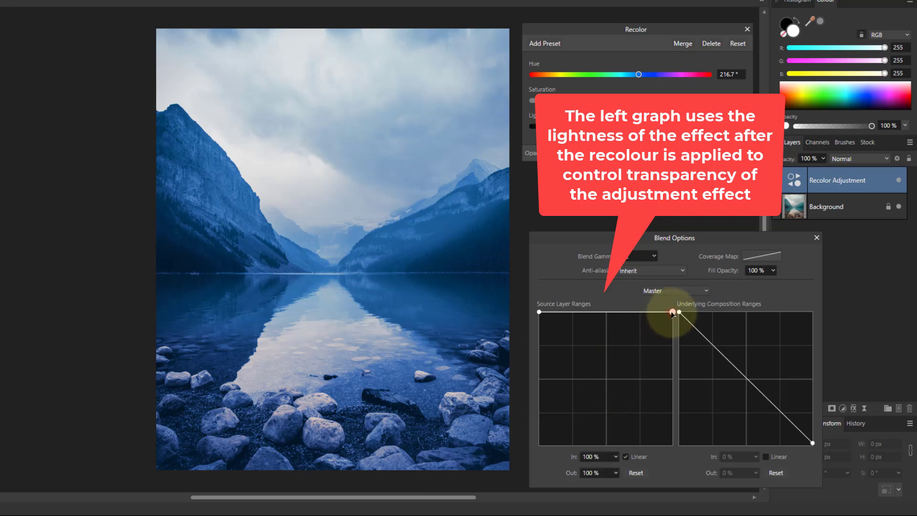
pyautogui.moveTo(672, 313); pyautogui.dragTo(606, 462)
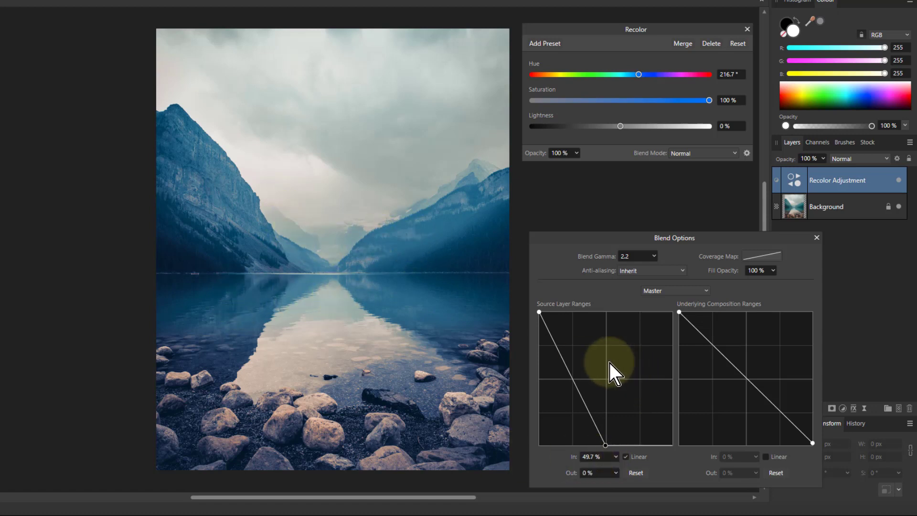
pyautogui.click(553, 336)
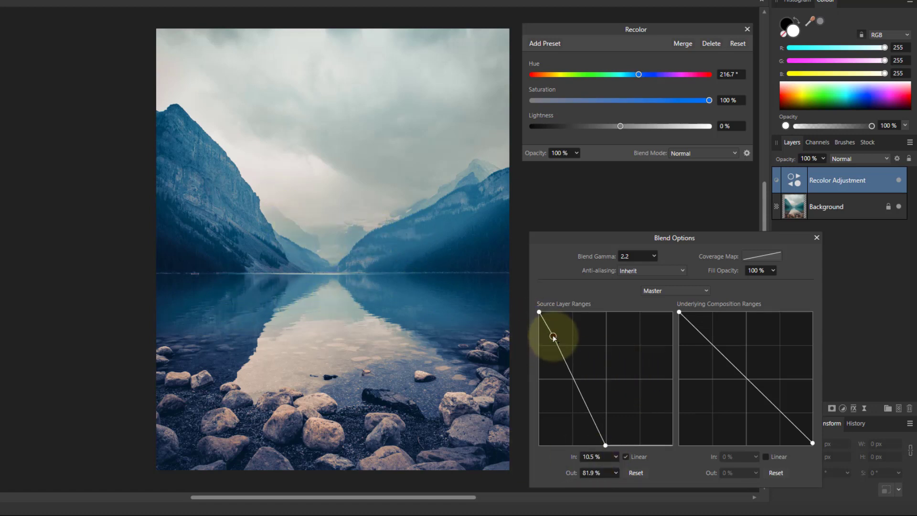
pyautogui.moveTo(555, 334); pyautogui.dragTo(558, 332)
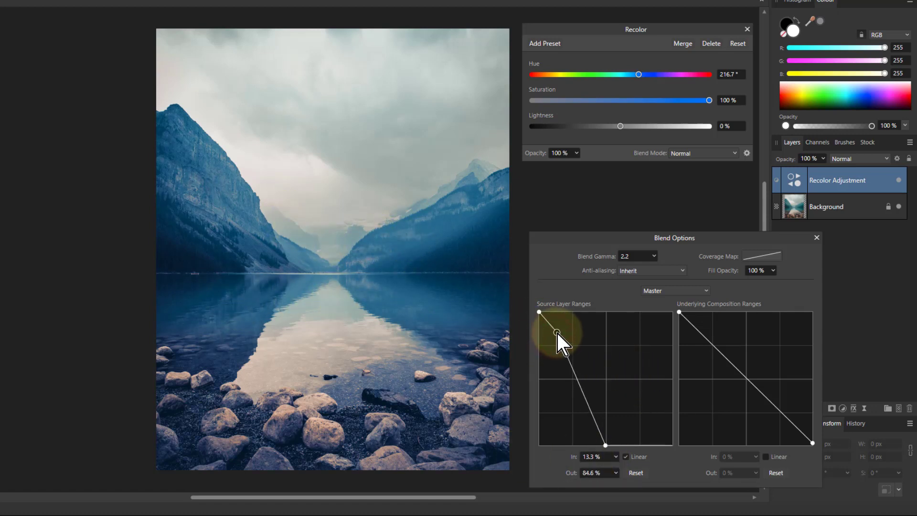
pyautogui.click(627, 457)
pyautogui.moveTo(558, 331); pyautogui.dragTo(564, 326)
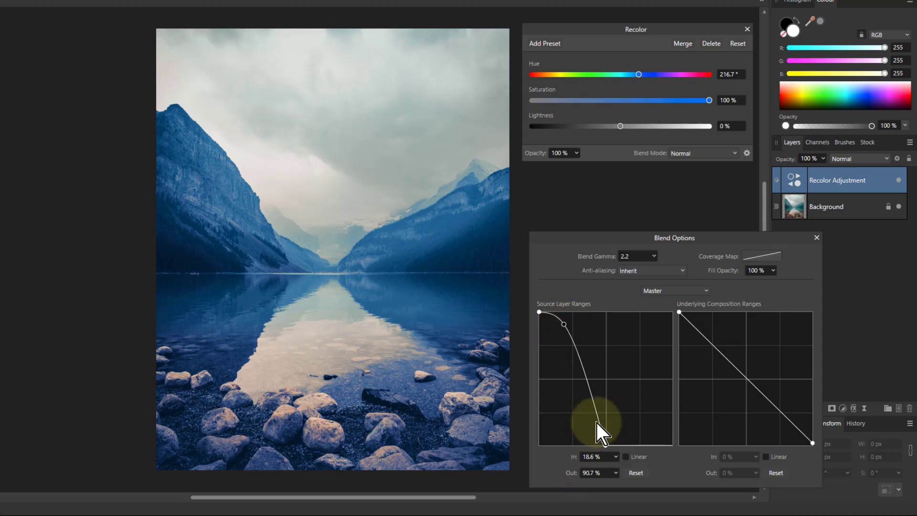
pyautogui.moveTo(597, 423); pyautogui.dragTo(591, 430)
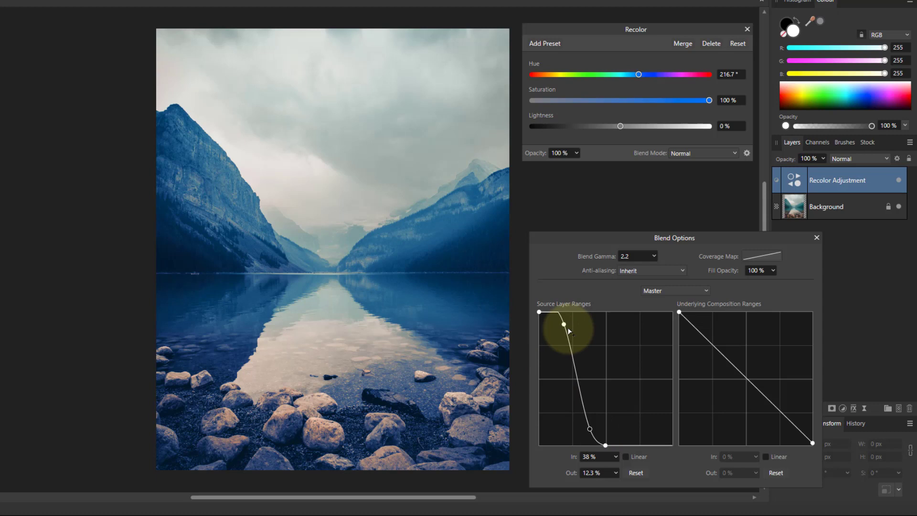
pyautogui.moveTo(565, 325); pyautogui.dragTo(562, 332)
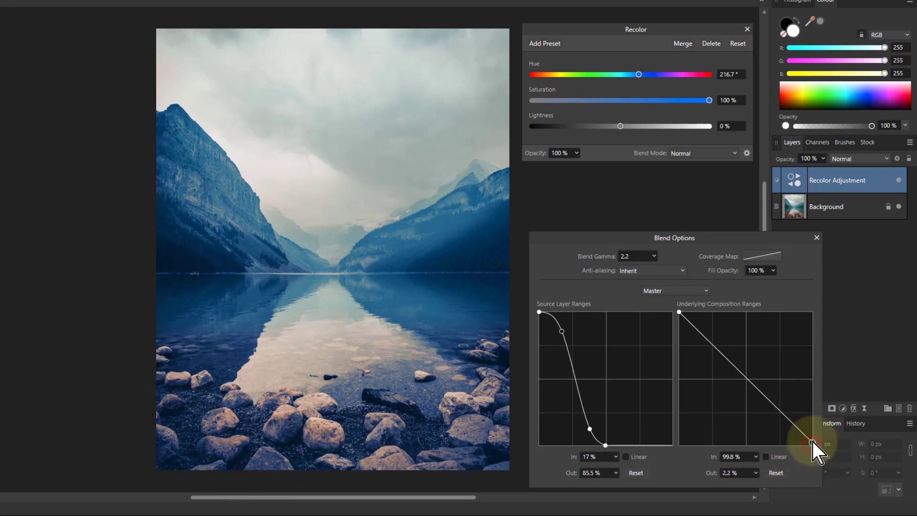
# - Raise the underlying composition range's right node back to 100% and close Blend Options
pyautogui.moveTo(814, 392); pyautogui.dragTo(822, 293)
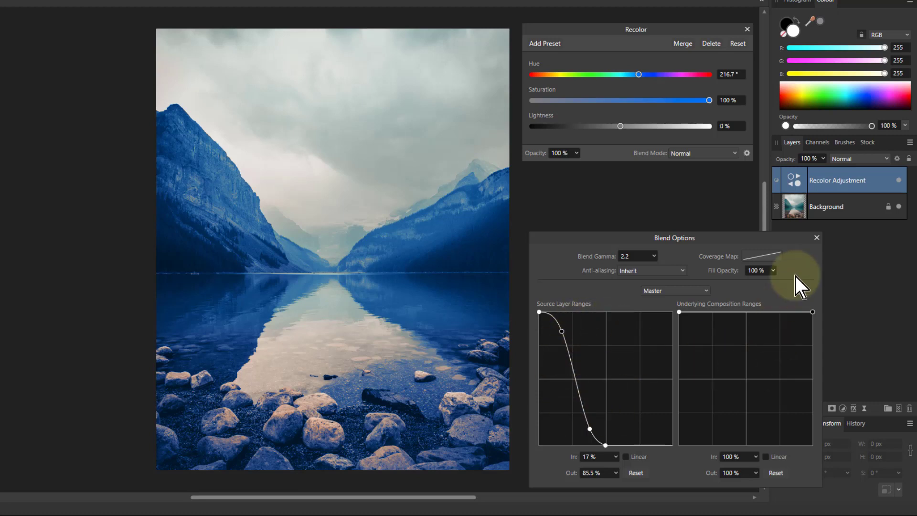
pyautogui.click(815, 238)
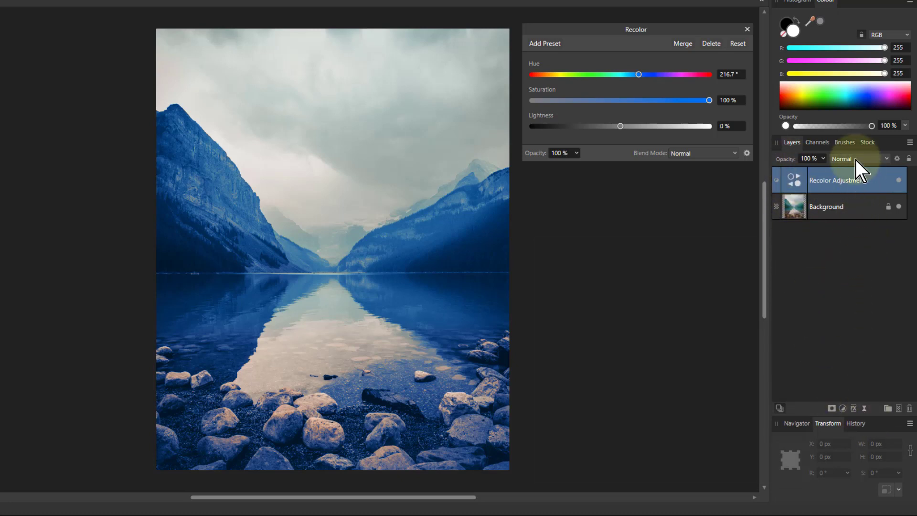
# - Search Pexels stock for 'head' and place the black-and-white man's profile photo as a new layer
pyautogui.click(860, 146)
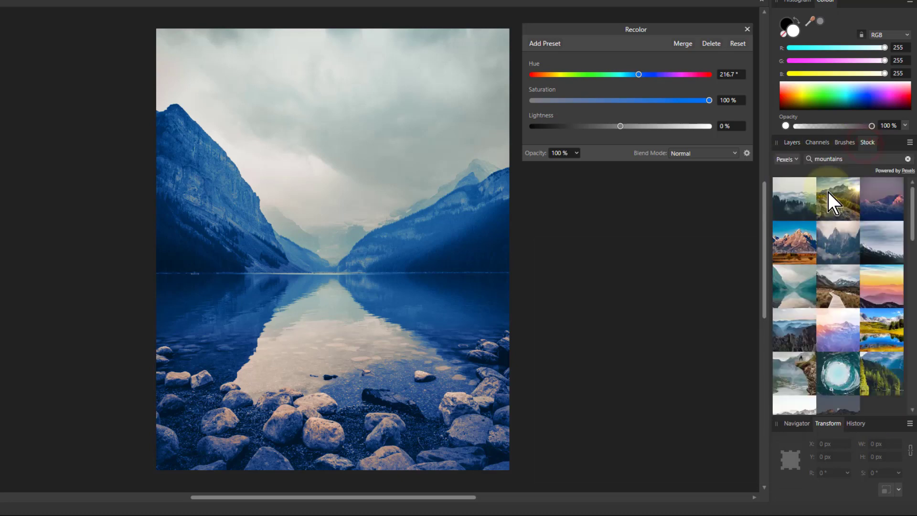
pyautogui.doubleClick(848, 160)
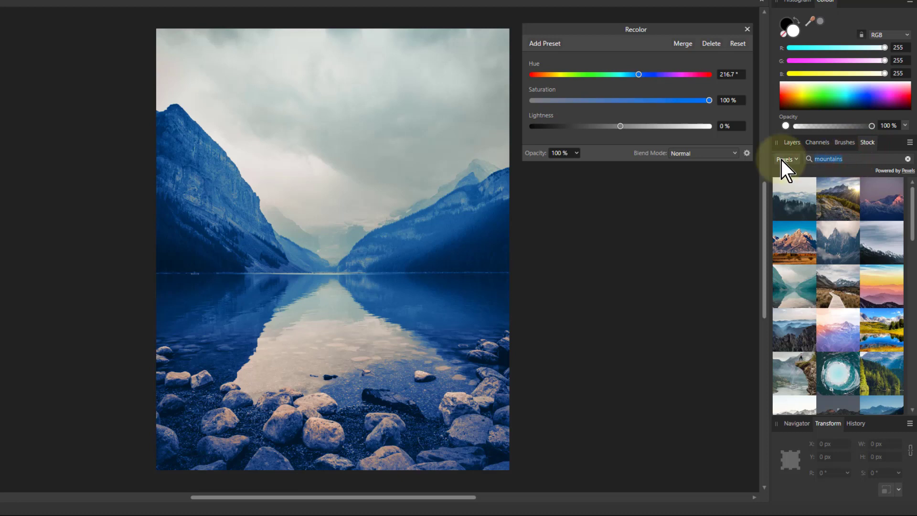
pyautogui.write('head')
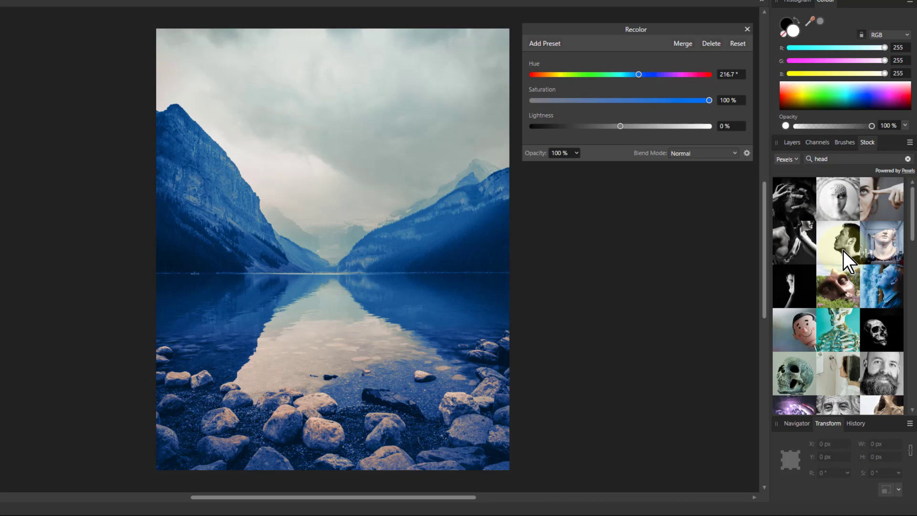
pyautogui.moveTo(843, 245); pyautogui.dragTo(393, 217)
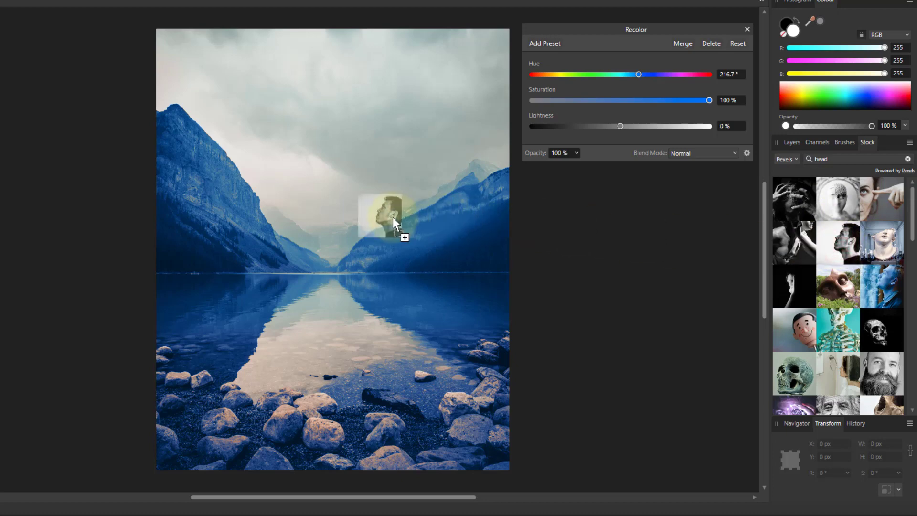
pyautogui.moveTo(527, 268); pyautogui.dragTo(528, 267)
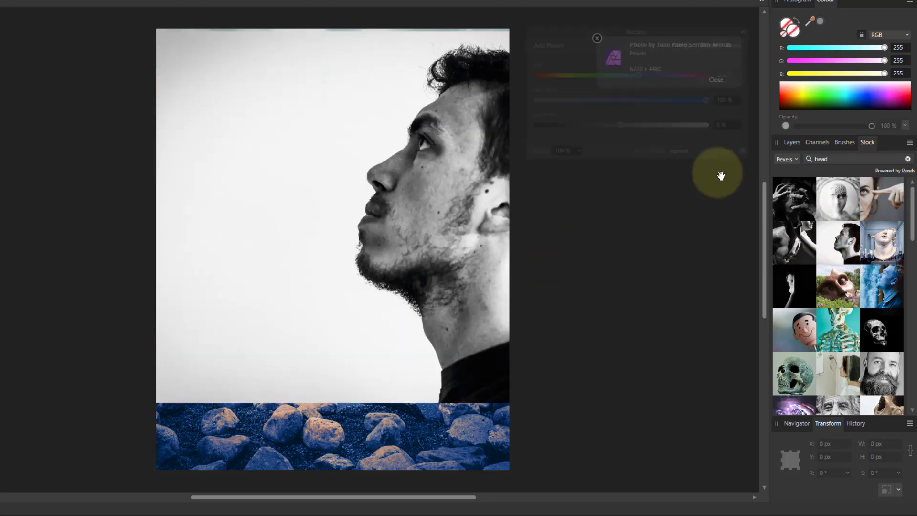
pyautogui.click(793, 142)
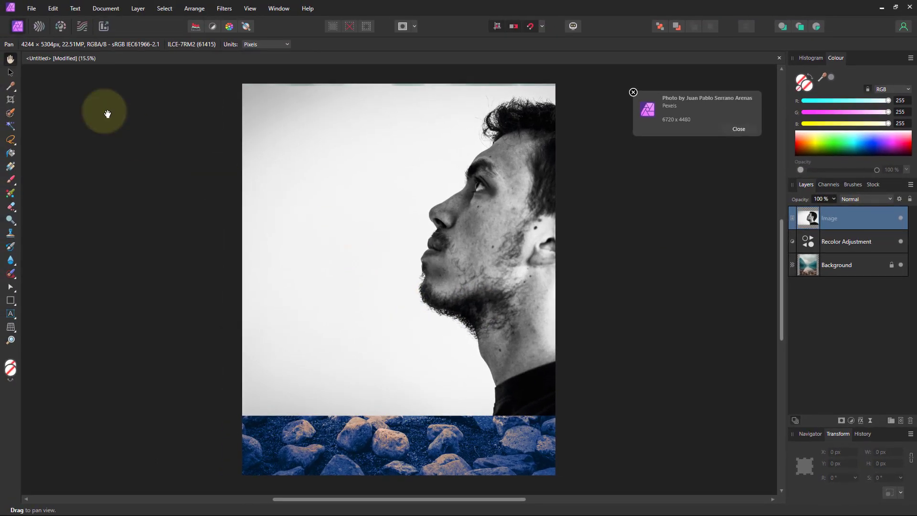
# - Scale the portrait to 2977 × 1975.8 px and position it over the sky and mountains
pyautogui.click(11, 72)
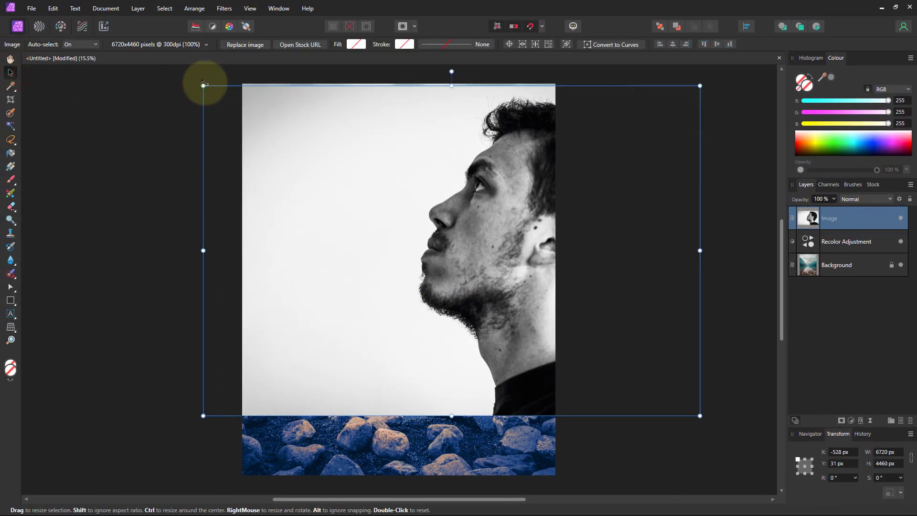
pyautogui.moveTo(204, 86); pyautogui.dragTo(471, 261)
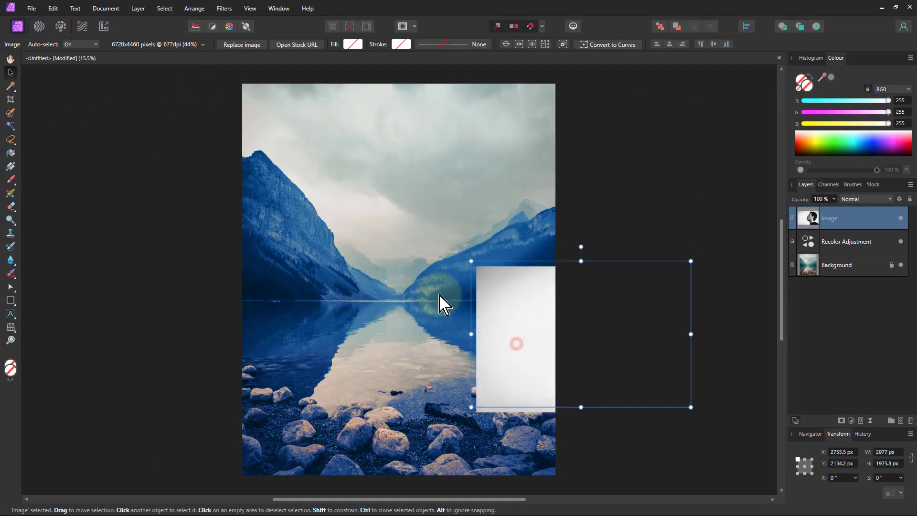
pyautogui.moveTo(440, 294); pyautogui.dragTo(320, 217)
pyautogui.click(429, 263)
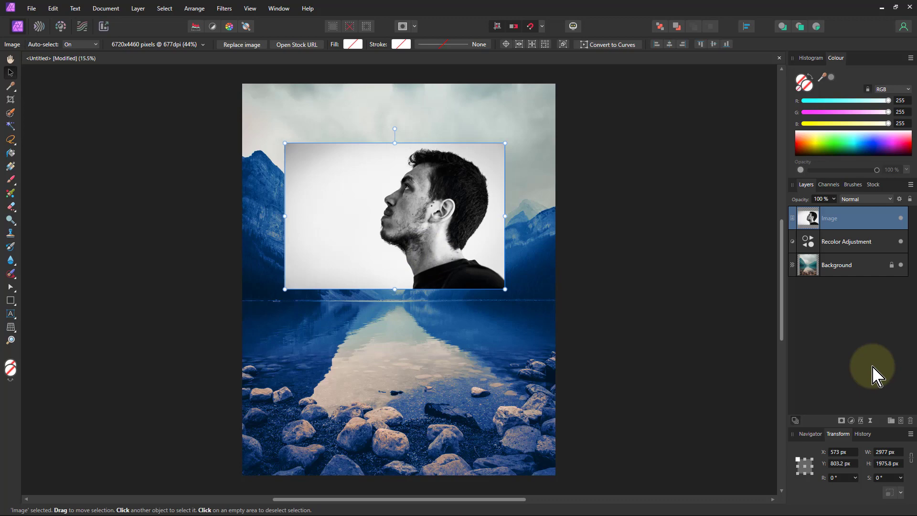
pyautogui.click(900, 200)
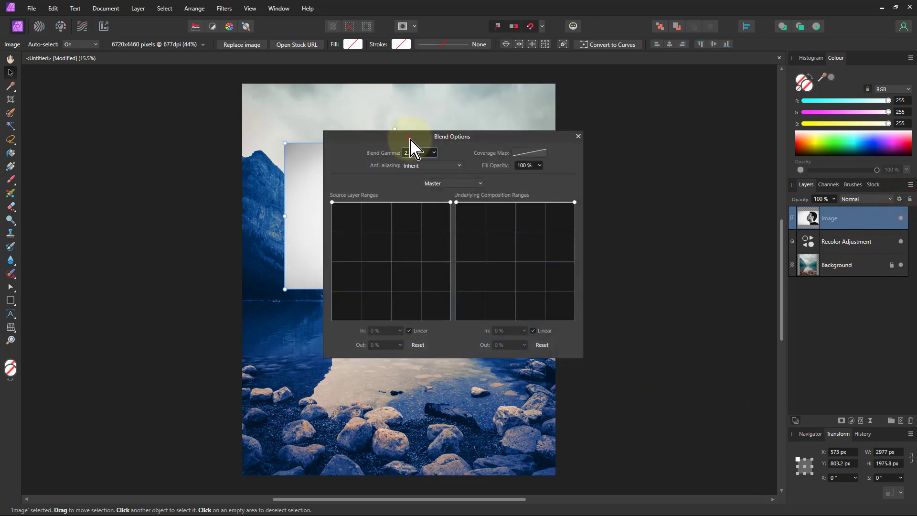
# - Drop the portrait's source layer range to 0% at 51.3% input so its bright background turns transparent
pyautogui.moveTo(409, 138); pyautogui.dragTo(682, 278)
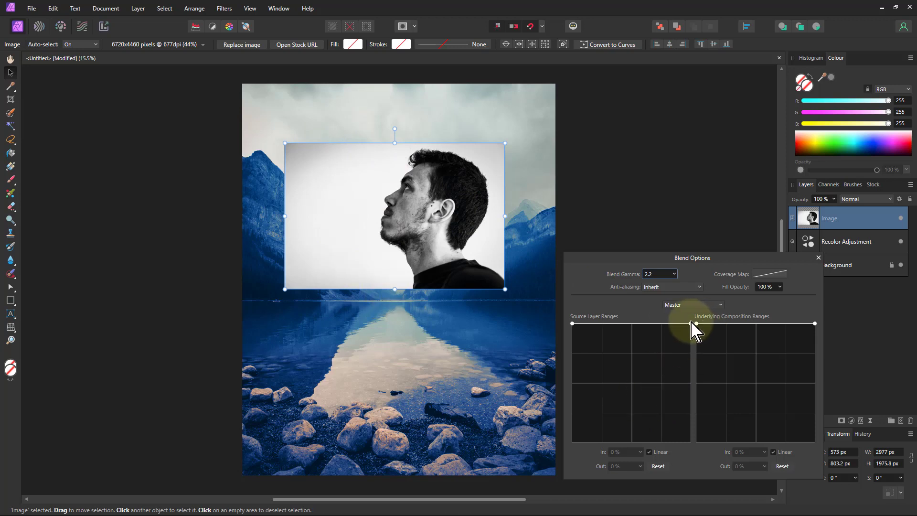
pyautogui.moveTo(691, 324); pyautogui.dragTo(713, 455)
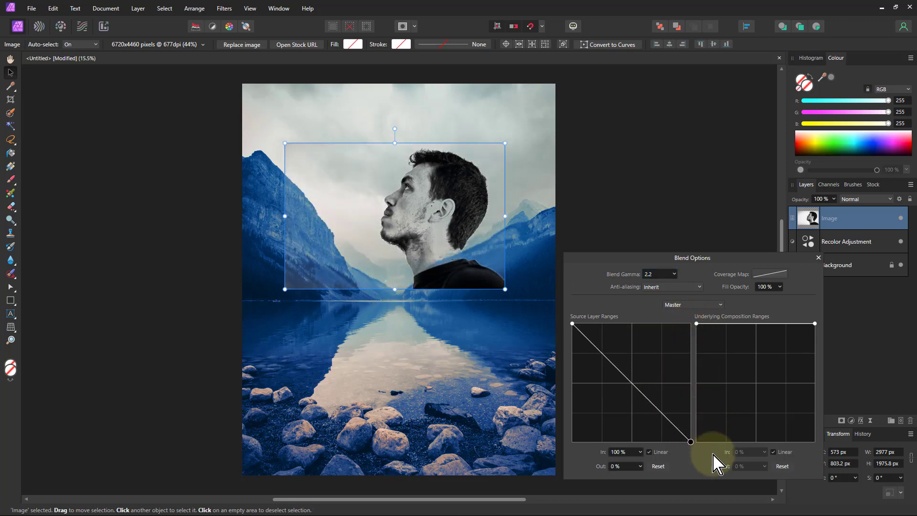
pyautogui.click(11, 58)
pyautogui.click(306, 156)
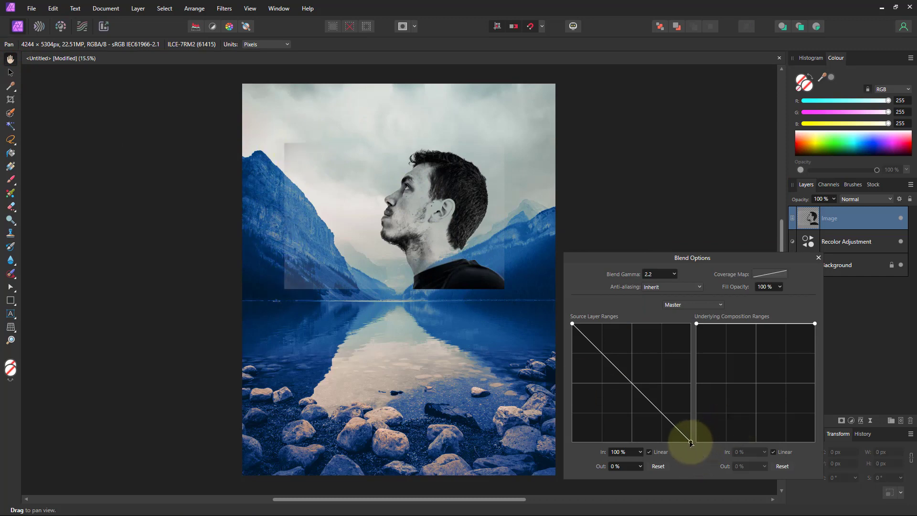
pyautogui.moveTo(691, 442); pyautogui.dragTo(639, 457)
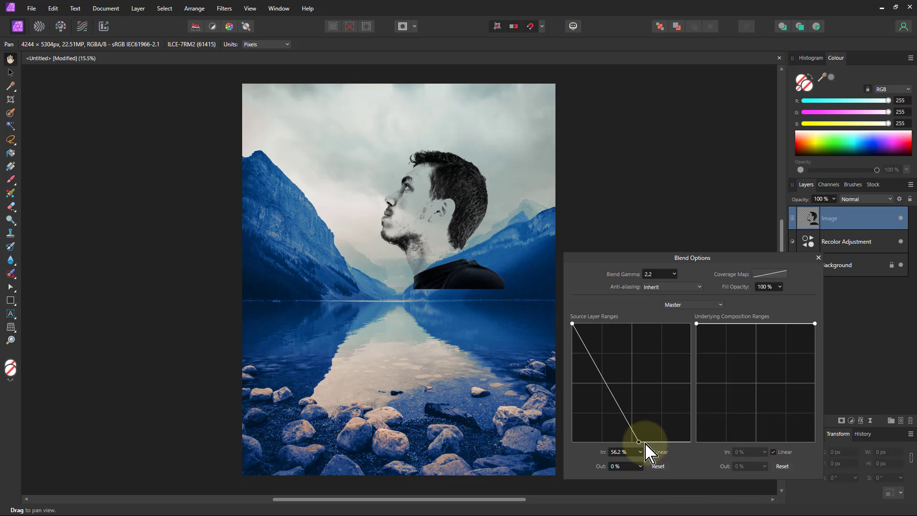
pyautogui.moveTo(639, 442); pyautogui.dragTo(633, 442)
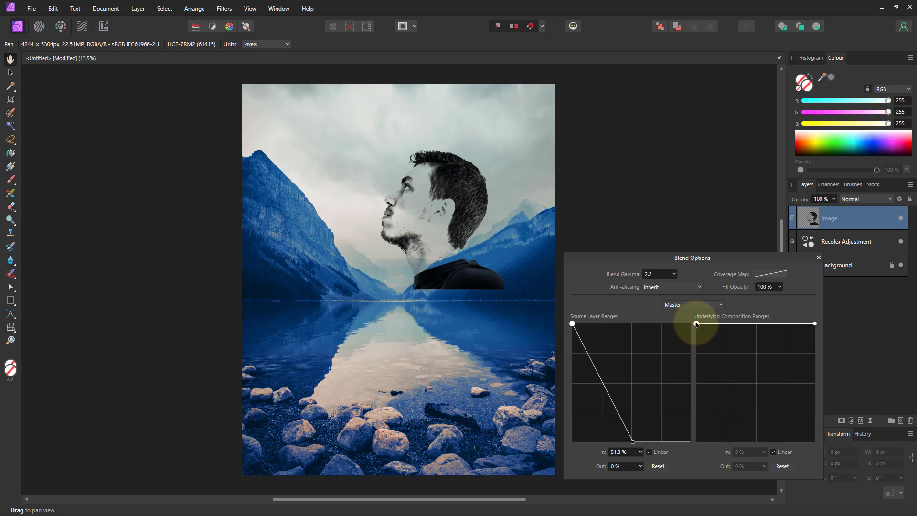
# - Drag the underlying composition range's top-left node down to 0% at 49.3% input
pyautogui.moveTo(697, 324); pyautogui.dragTo(755, 467)
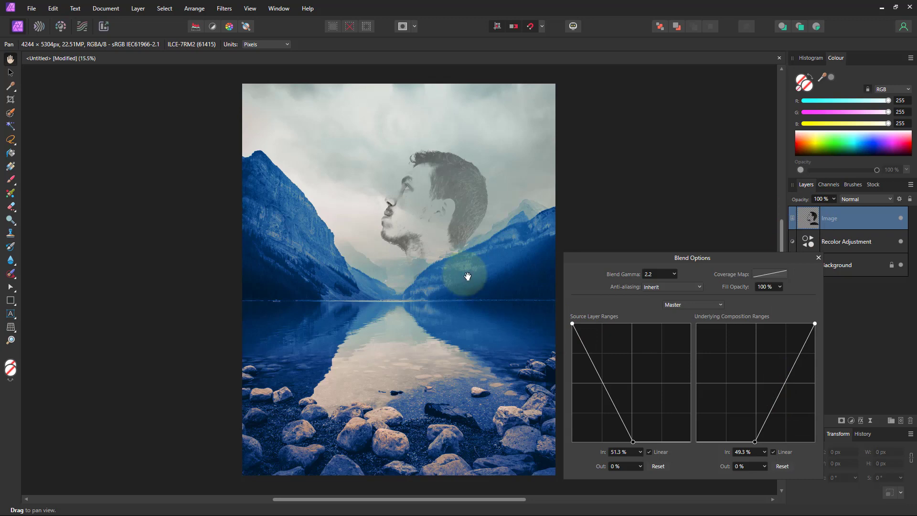
# - Nudge the ghostly head portrait to X 721 px, framed between the mountain slopes
pyautogui.click(11, 72)
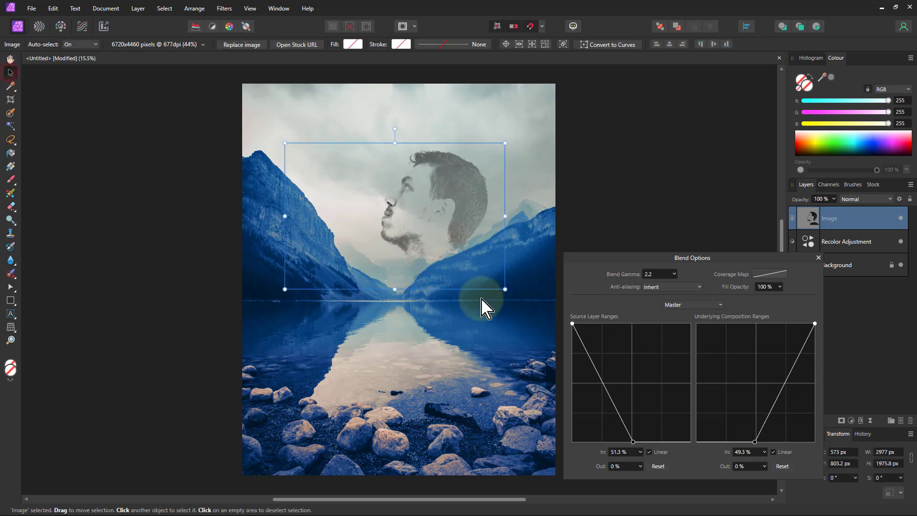
pyautogui.moveTo(425, 214)
pyautogui.mouseDown()
pyautogui.moveTo(451, 194)
pyautogui.moveTo(459, 211)
pyautogui.moveTo(441, 218)
pyautogui.mouseUp()
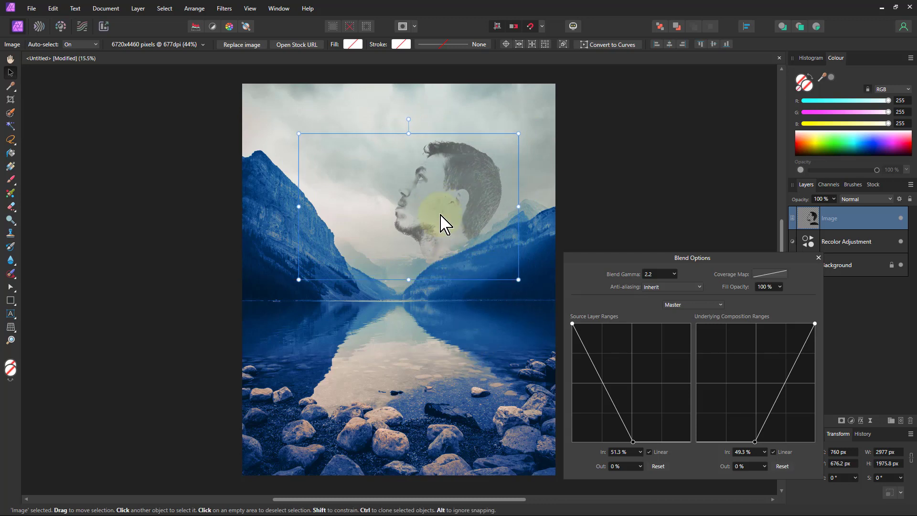
pyautogui.moveTo(434, 218)
pyautogui.mouseDown()
pyautogui.moveTo(400, 354)
pyautogui.moveTo(383, 364)
pyautogui.moveTo(389, 376)
pyautogui.moveTo(409, 353)
pyautogui.moveTo(452, 237)
pyautogui.moveTo(439, 219)
pyautogui.mouseUp()
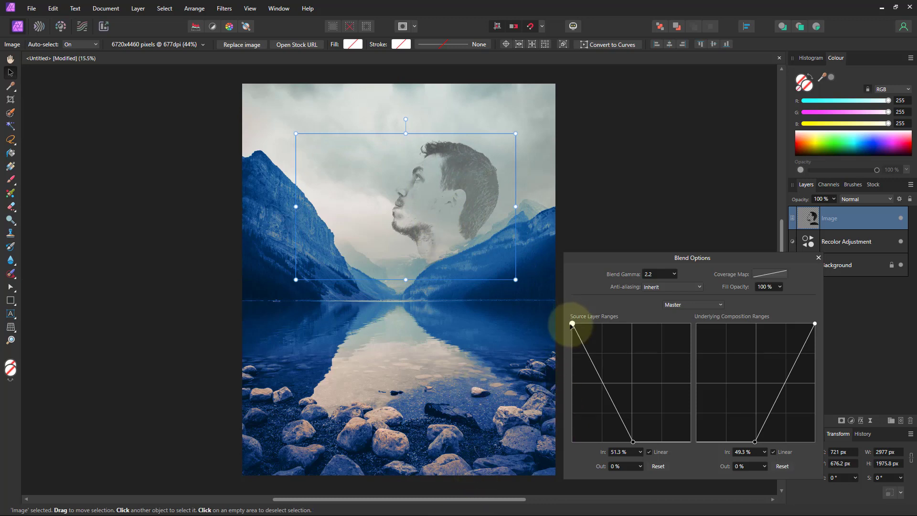
# - Lower the Source Layer Ranges top node to 54.7% Out and shift the head down-left to X 553 px
pyautogui.moveTo(573, 324); pyautogui.dragTo(572, 360)
pyautogui.moveTo(414, 220); pyautogui.dragTo(406, 236)
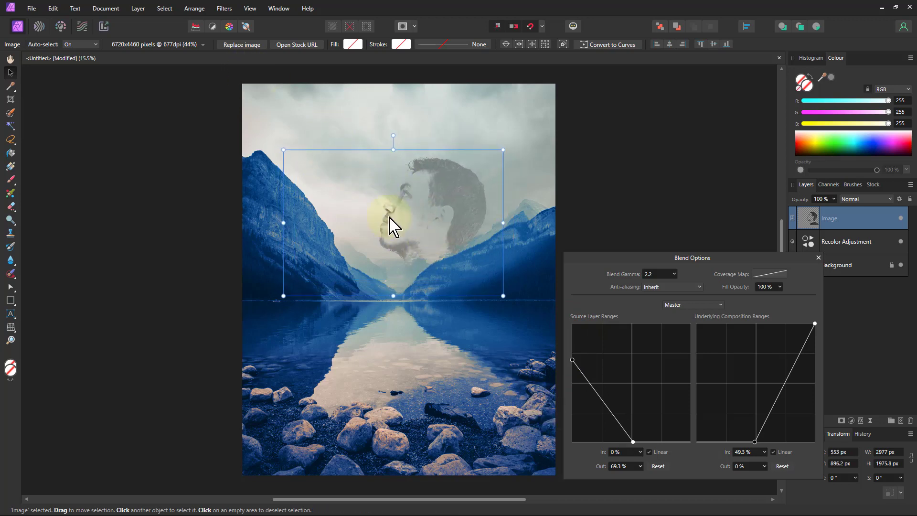
pyautogui.moveTo(573, 360); pyautogui.dragTo(573, 363)
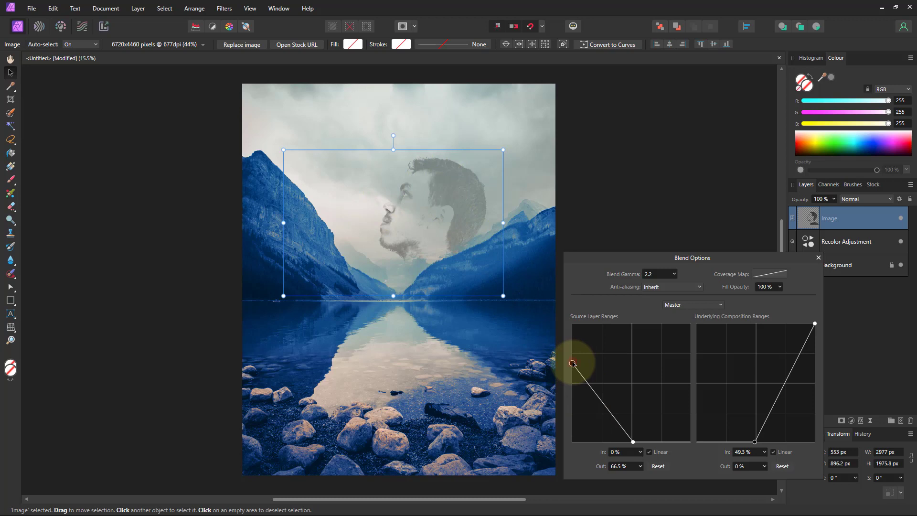
pyautogui.moveTo(572, 363); pyautogui.dragTo(568, 390)
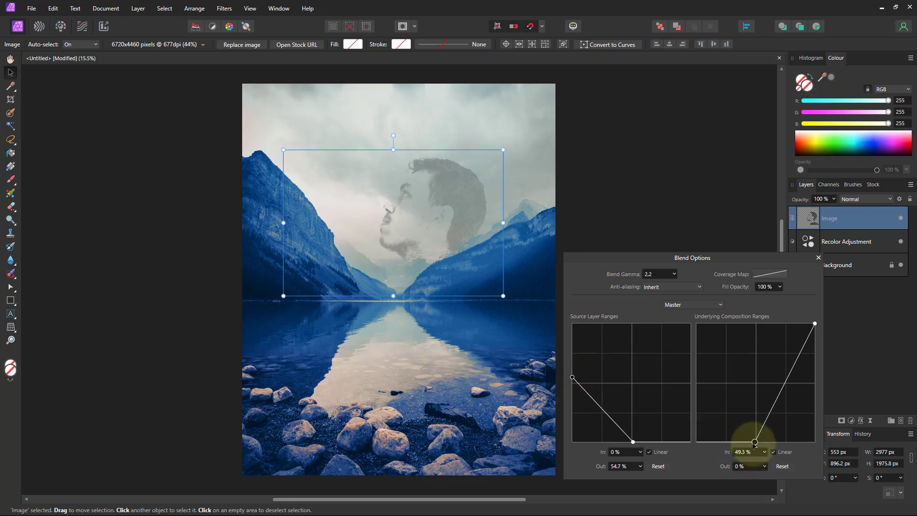
# - Set the Underlying Composition Range to In 100%, Out 56.8%, and lower the source range start to 43% Out
pyautogui.moveTo(751, 441); pyautogui.dragTo(724, 444)
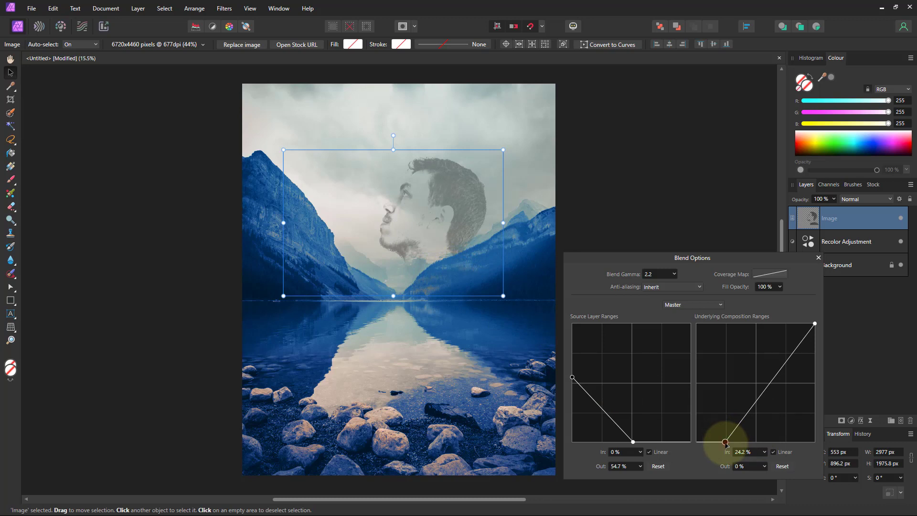
pyautogui.moveTo(726, 442); pyautogui.dragTo(753, 443)
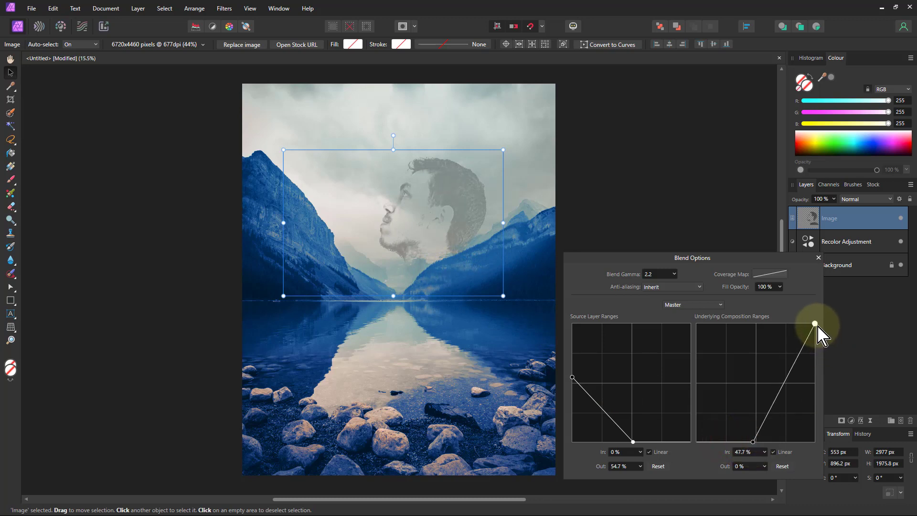
pyautogui.moveTo(817, 325)
pyautogui.mouseDown()
pyautogui.moveTo(821, 386)
pyautogui.moveTo(822, 335)
pyautogui.mouseUp()
pyautogui.moveTo(826, 387); pyautogui.dragTo(826, 340)
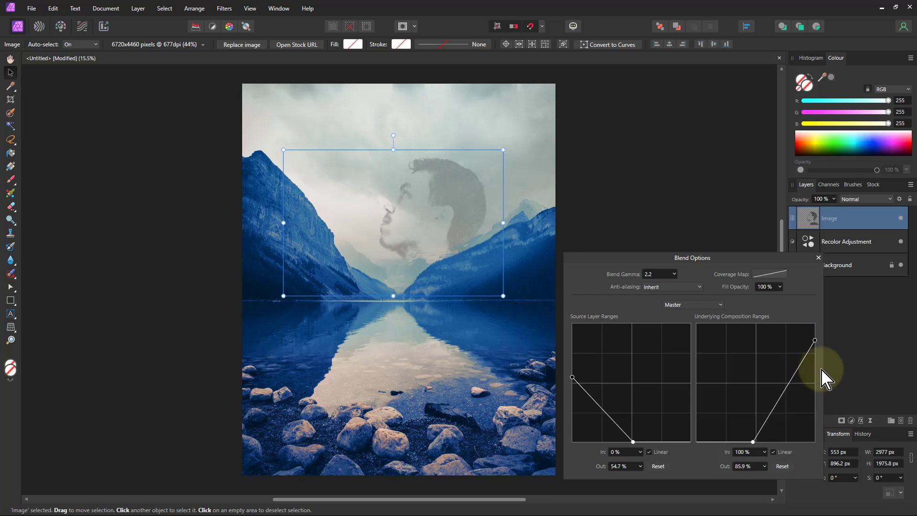
pyautogui.click(11, 58)
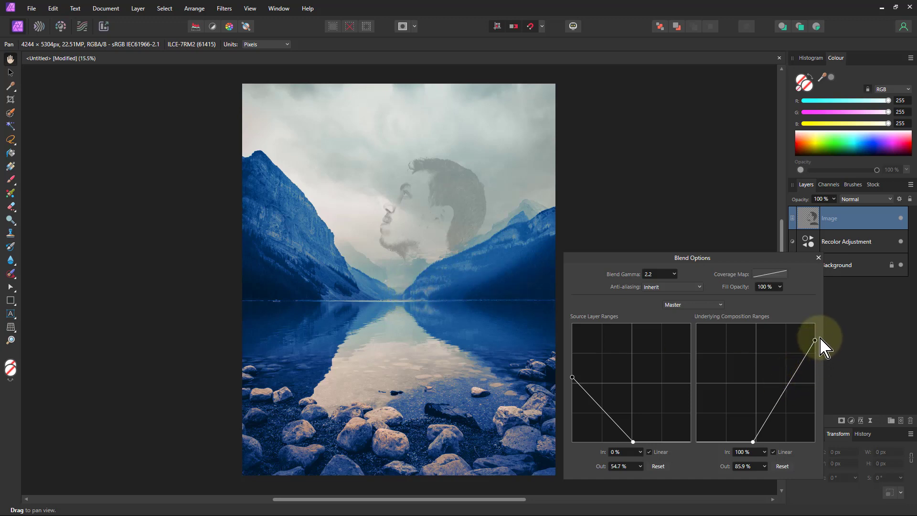
pyautogui.moveTo(815, 340); pyautogui.dragTo(815, 374)
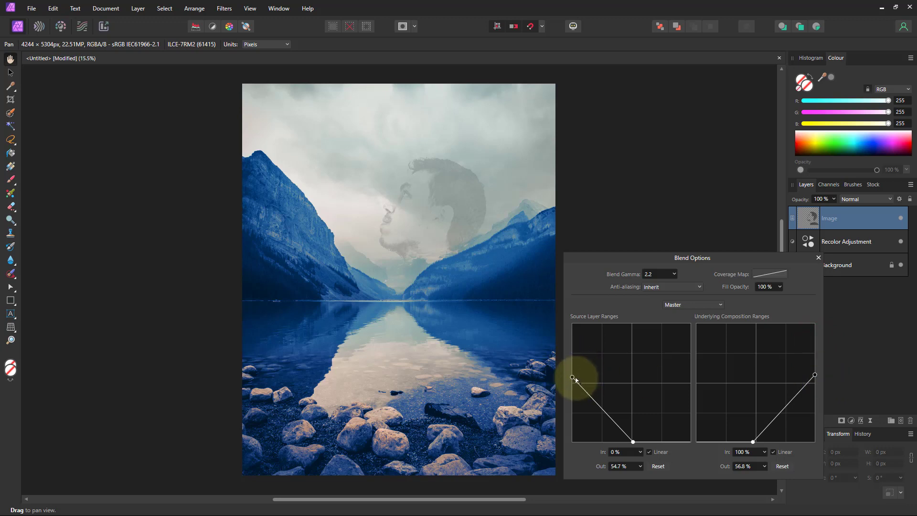
pyautogui.moveTo(572, 377)
pyautogui.mouseDown()
pyautogui.moveTo(573, 402)
pyautogui.moveTo(572, 390)
pyautogui.mouseUp()
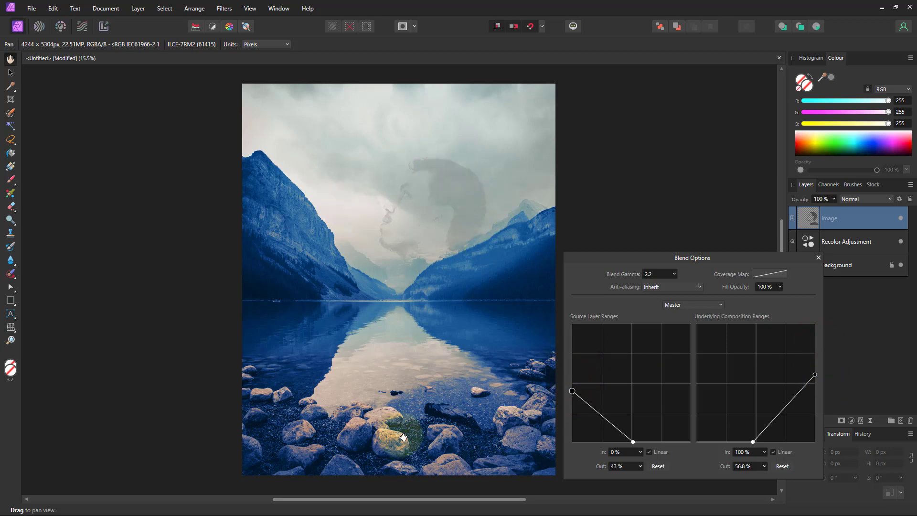